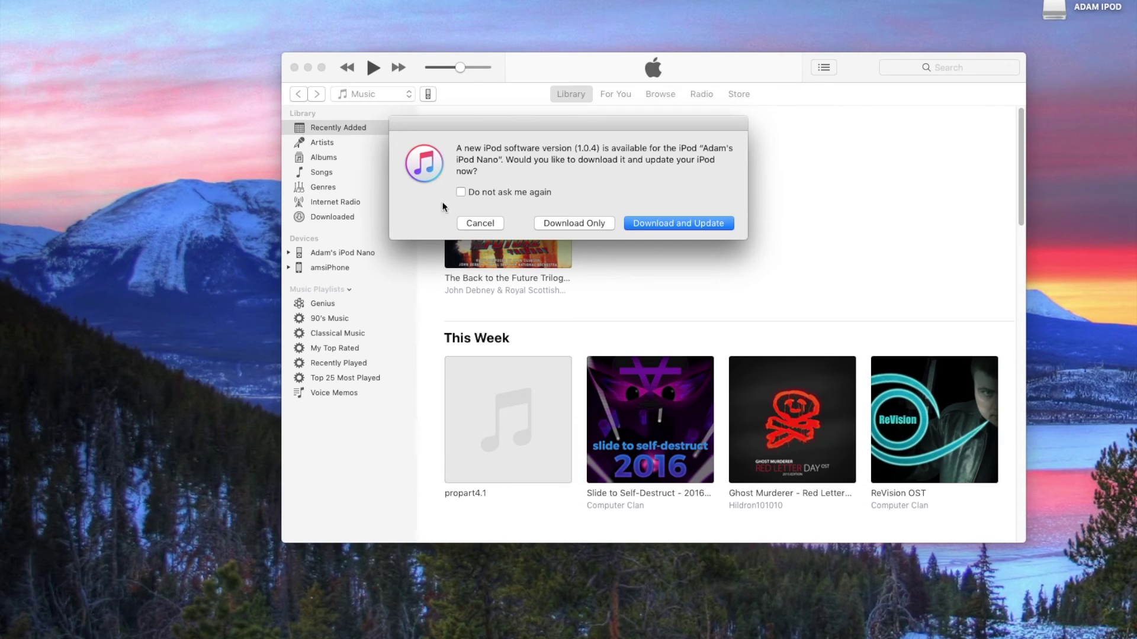
Decline the offered iPod software update and open the settings summary of the connected iPod nano.
{"action": "left_click", "coordinate": [479, 223]}
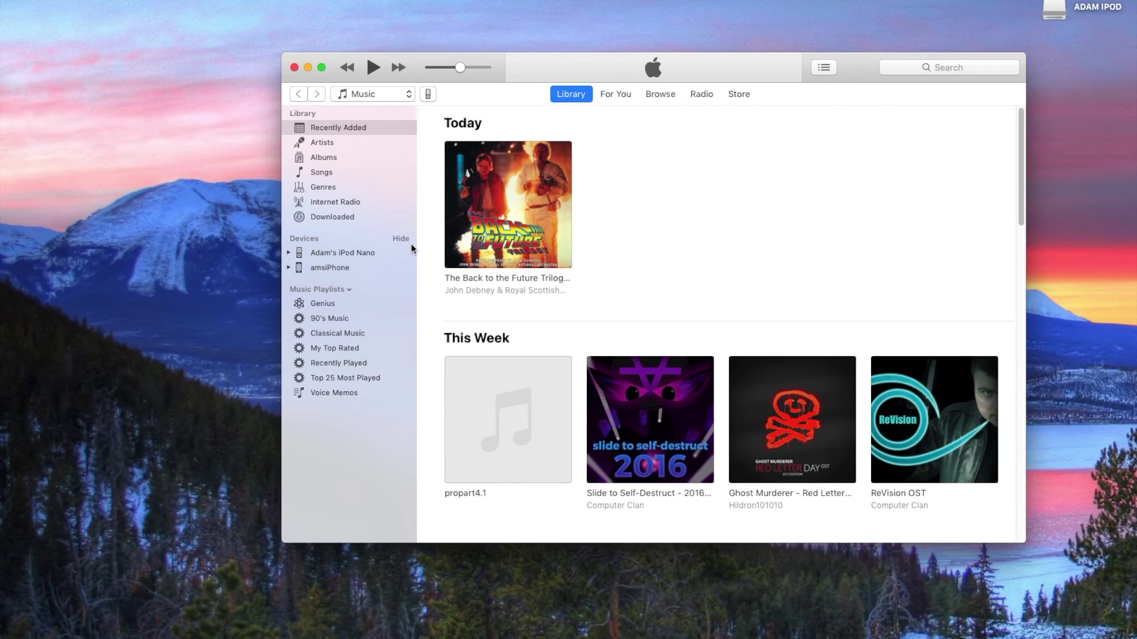
{"action": "left_click", "coordinate": [325, 253]}
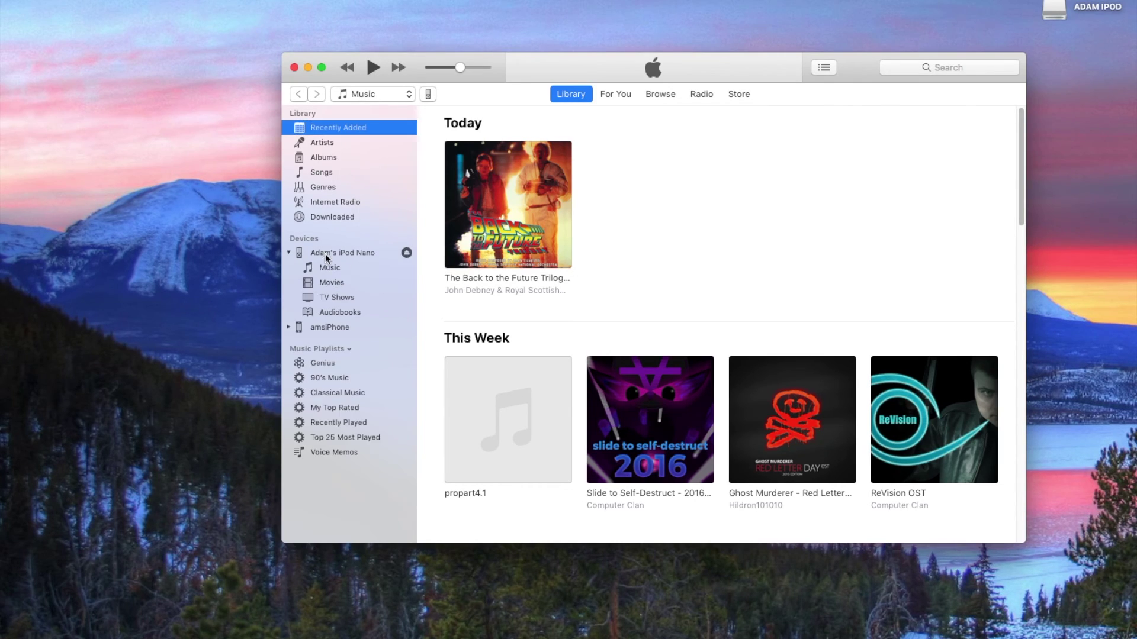
{"action": "left_click", "coordinate": [428, 93]}
{"action": "left_click", "coordinate": [474, 142]}
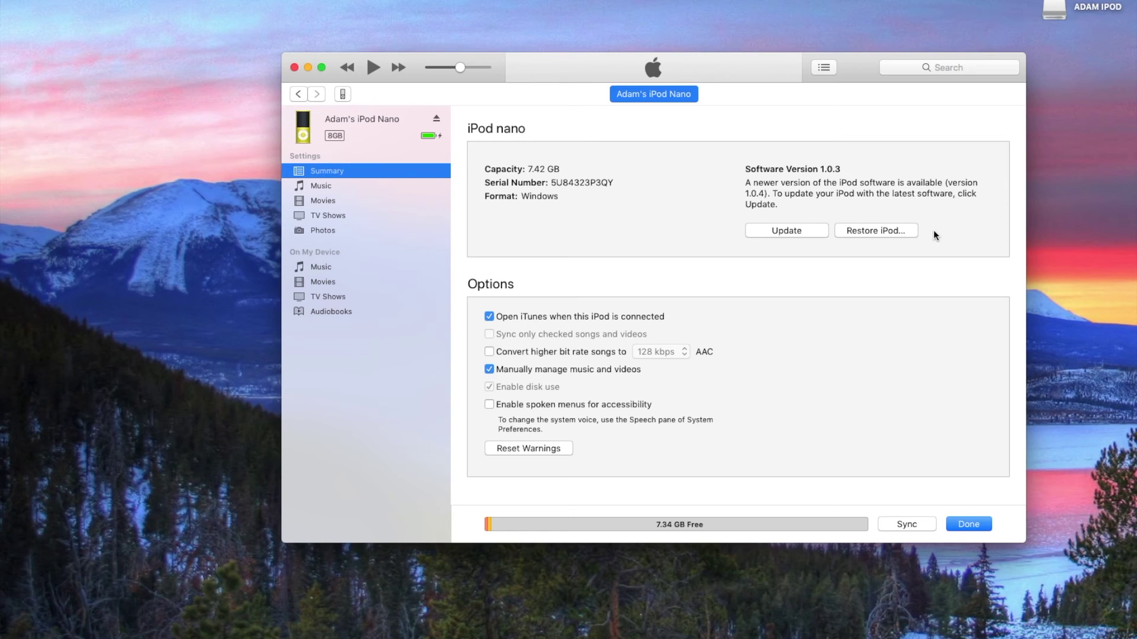
Restore the iPod nano to factory settings with the newest software, accepting the version 1.0.4 update and its licence agreement.
{"action": "left_click", "coordinate": [908, 230]}
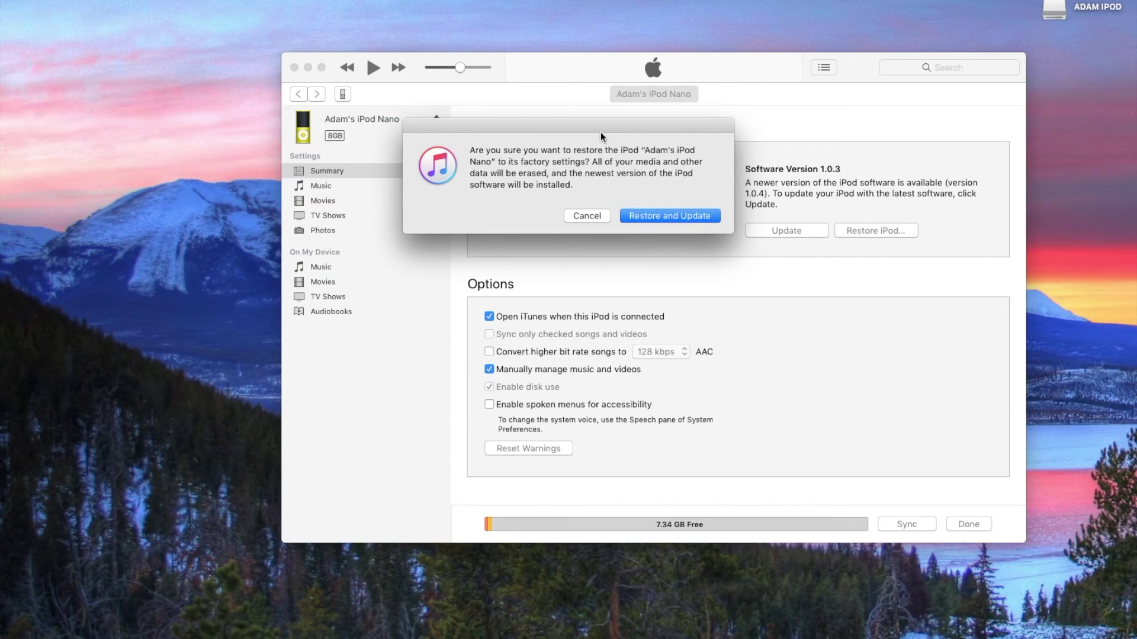
{"action": "left_click_drag", "start_coordinate": [657, 125], "coordinate": [880, 281]}
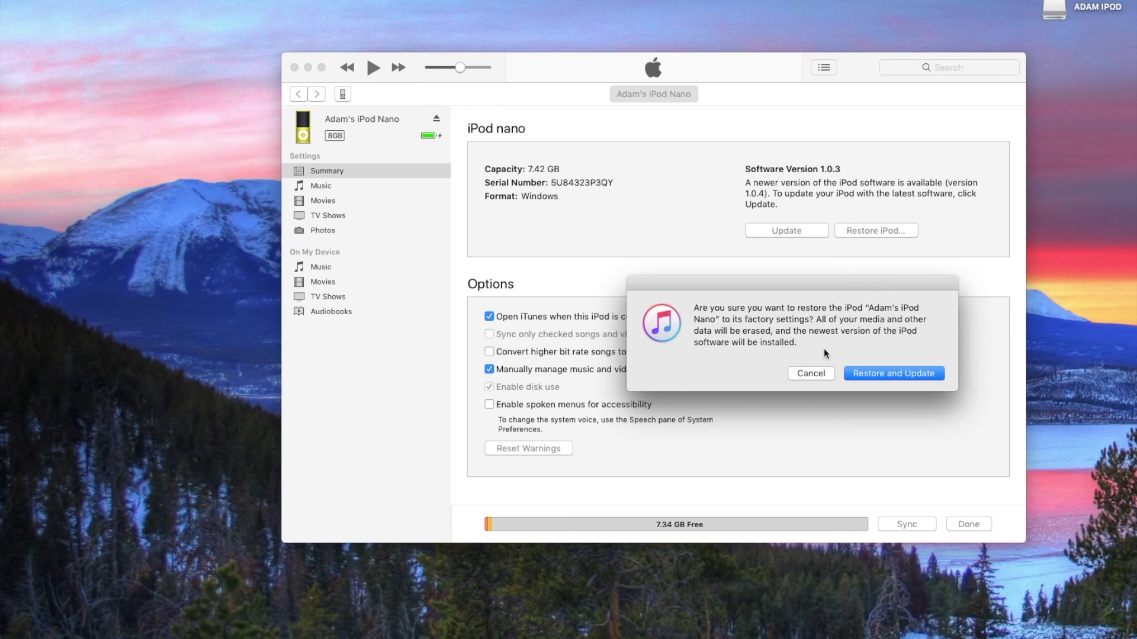
{"action": "left_click", "coordinate": [874, 374]}
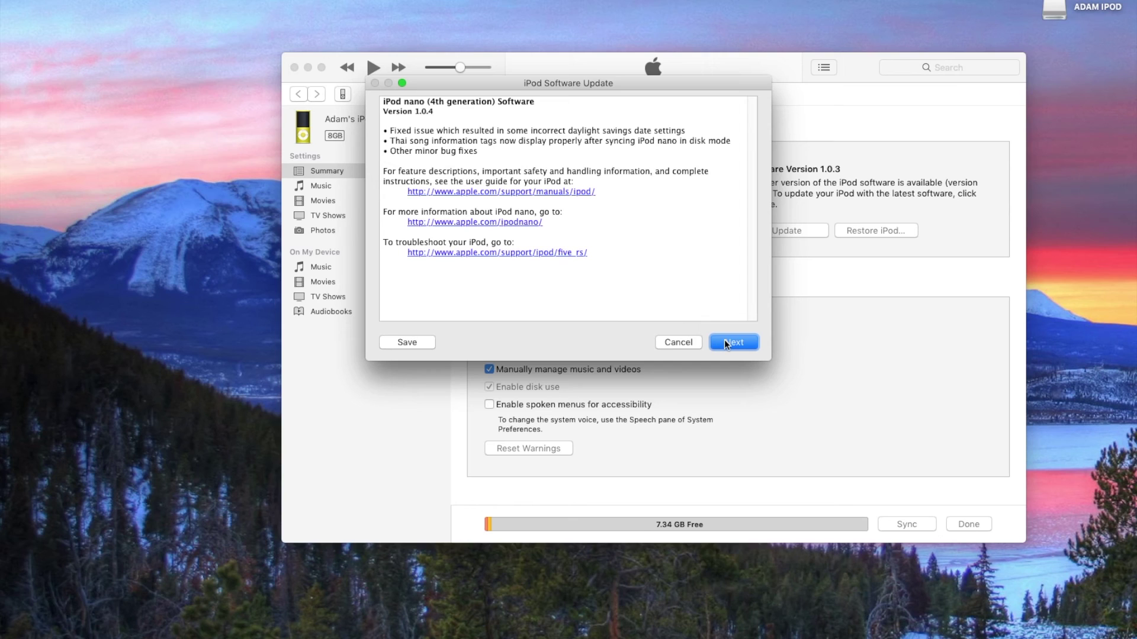
{"action": "left_click", "coordinate": [726, 343]}
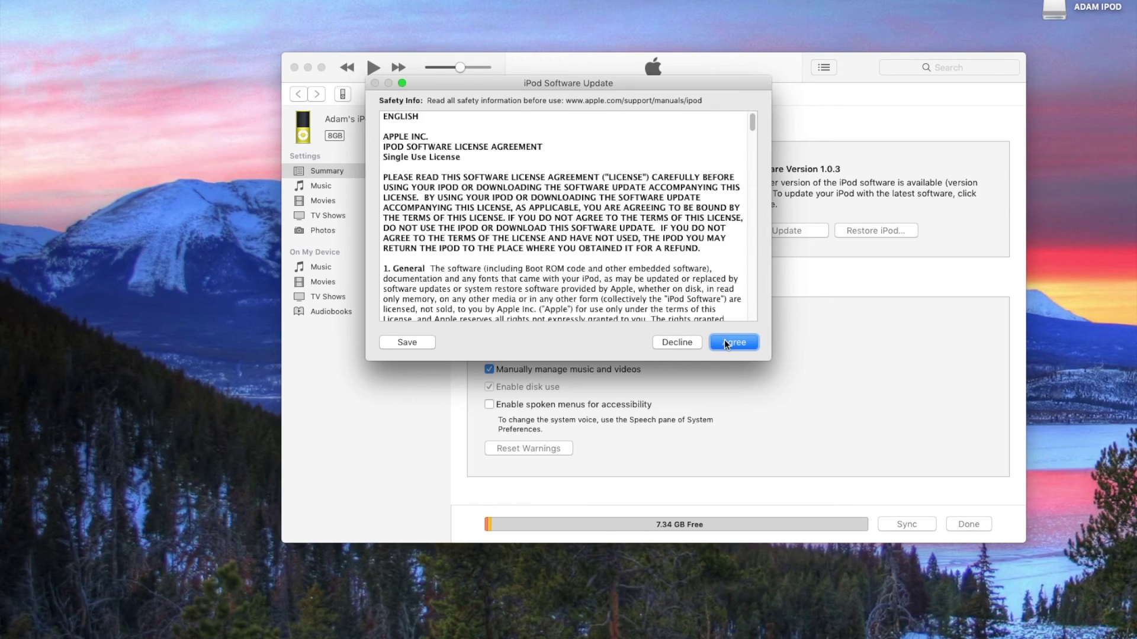
{"action": "left_click", "coordinate": [725, 343]}
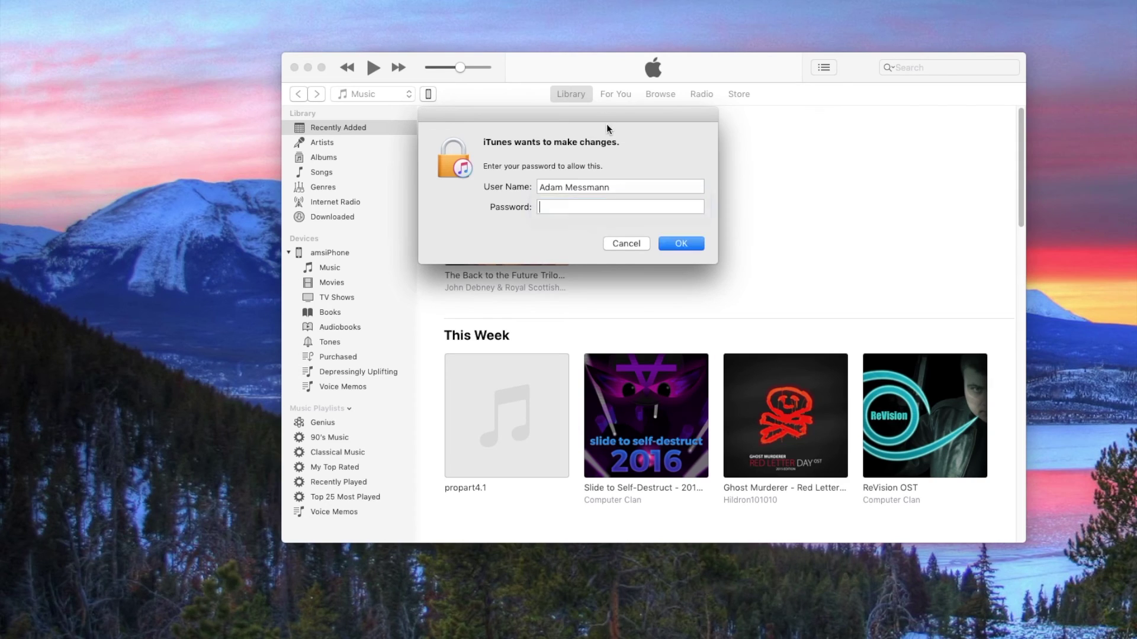
Authorize the restore with the account password and dismiss the completion message.
{"action": "type", "text": "*********"}
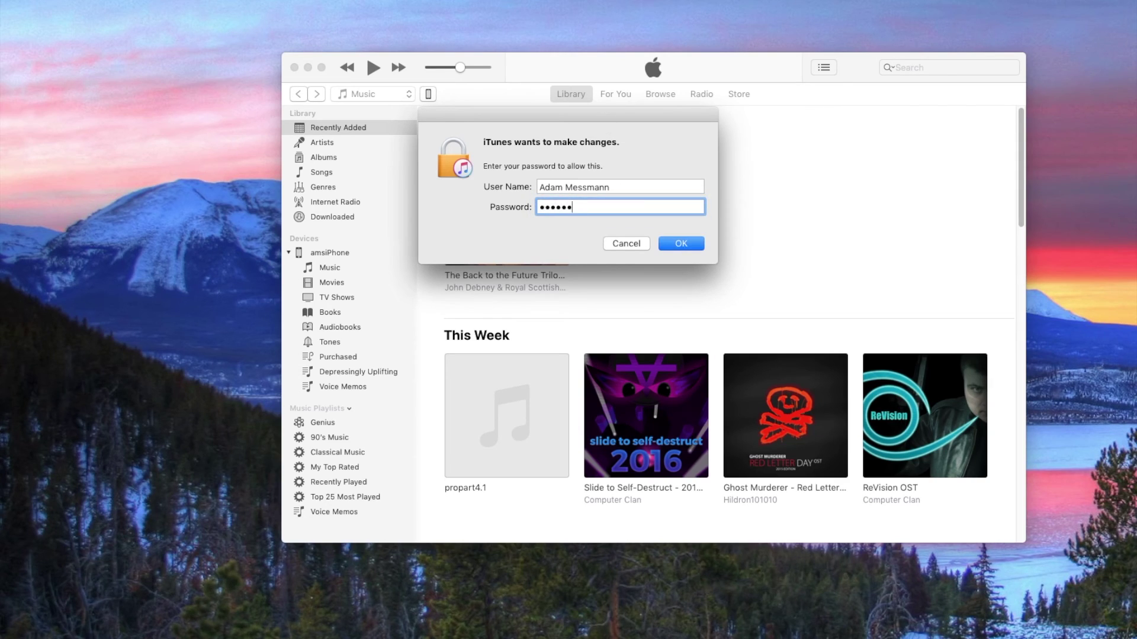
{"action": "key", "text": "Return"}
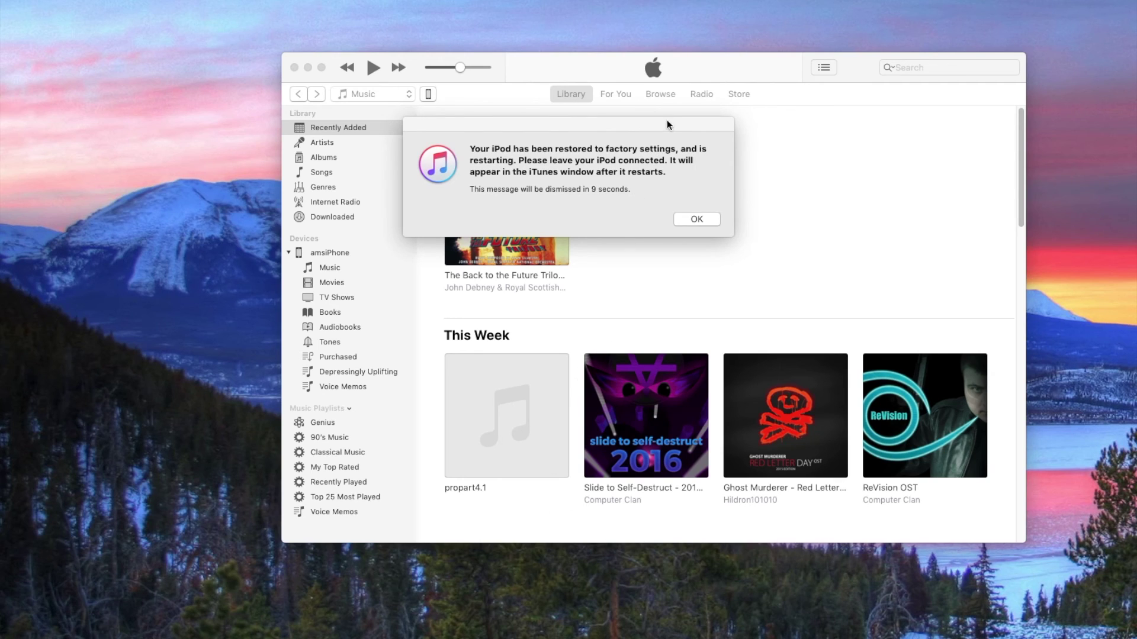
{"action": "left_click_drag", "start_coordinate": [666, 120], "coordinate": [702, 156]}
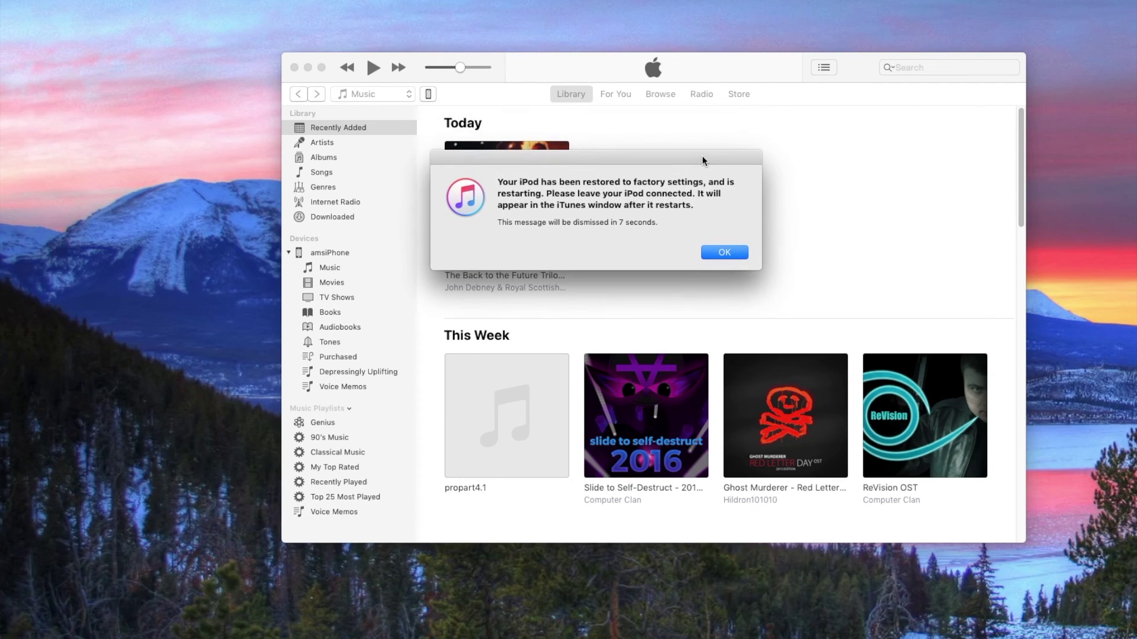
{"action": "left_click", "coordinate": [725, 253]}
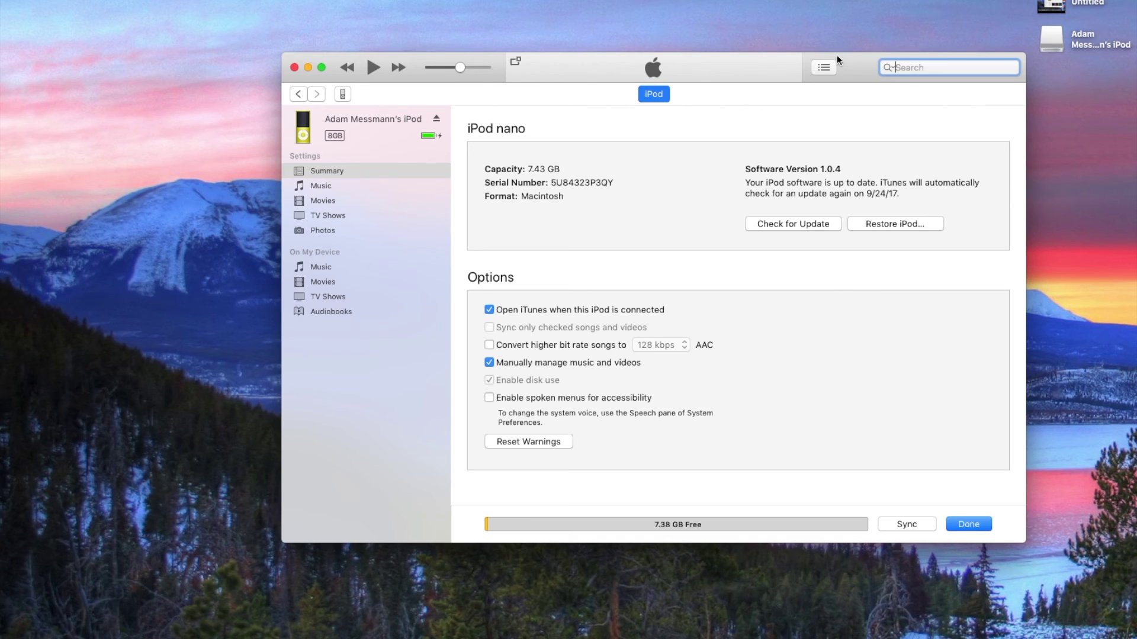
Check whether a newer software version is available for the restored iPod and dismiss the result.
{"action": "left_click_drag", "start_coordinate": [852, 70], "coordinate": [794, 64]}
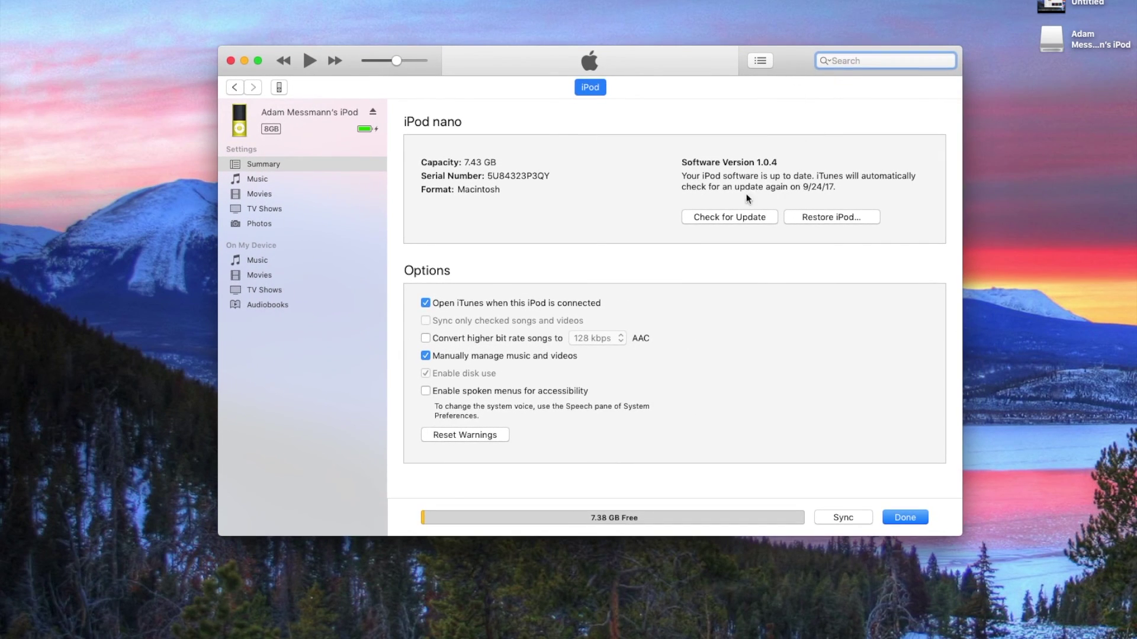
{"action": "left_click", "coordinate": [748, 214]}
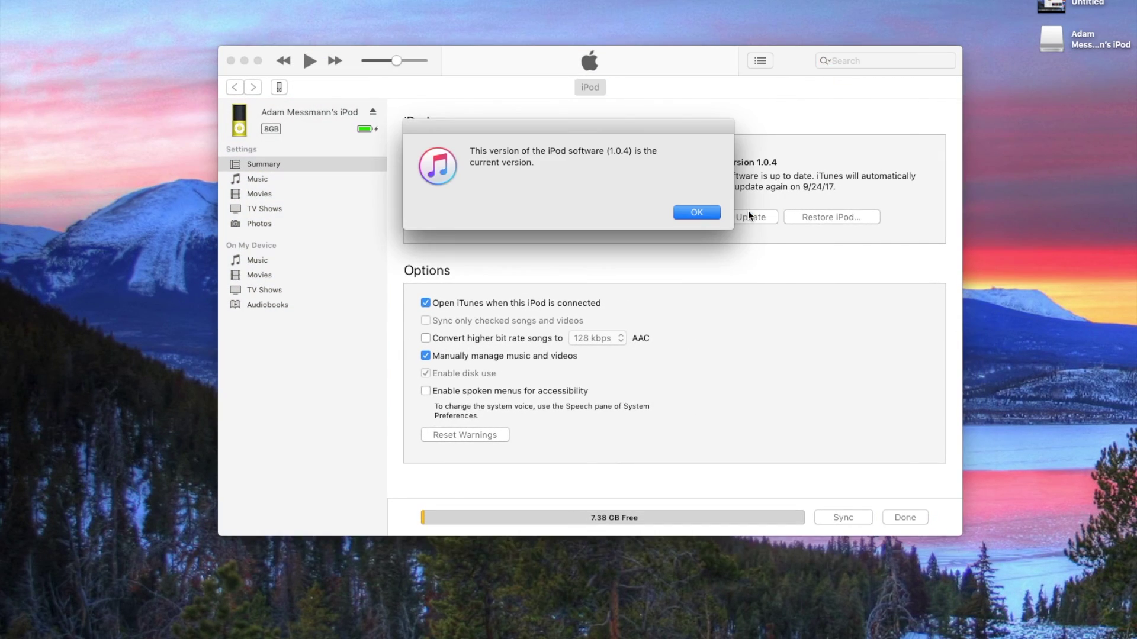
{"action": "left_click", "coordinate": [696, 212]}
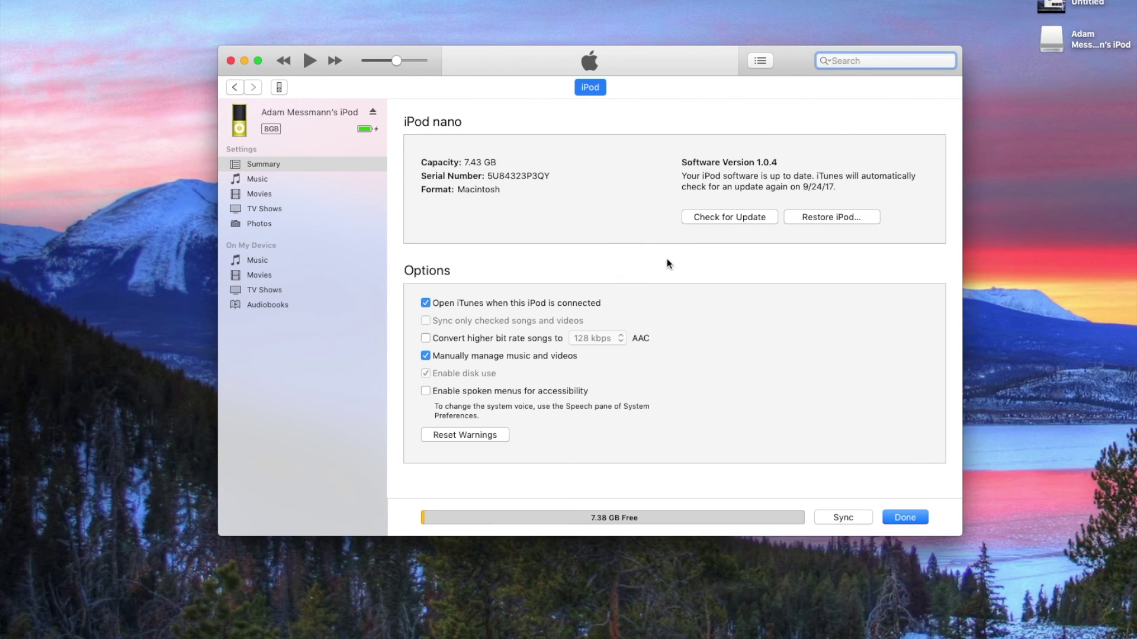
Examine the iPod's music sync settings and the music stored on the device, and return to its summary.
{"action": "left_click", "coordinate": [346, 179]}
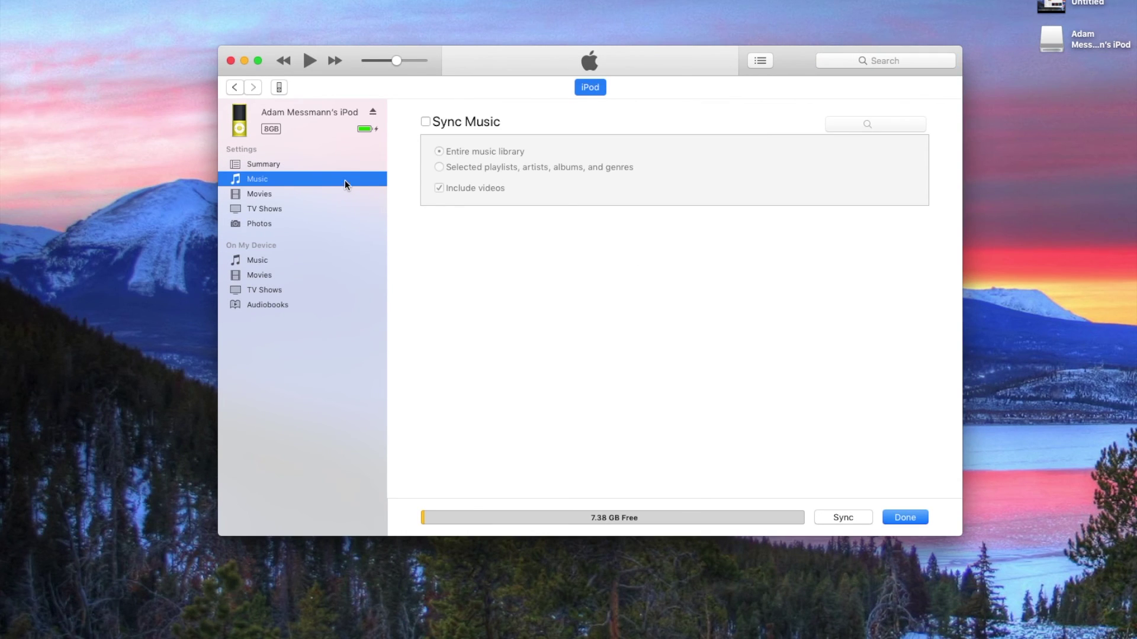
{"action": "left_click", "coordinate": [282, 261]}
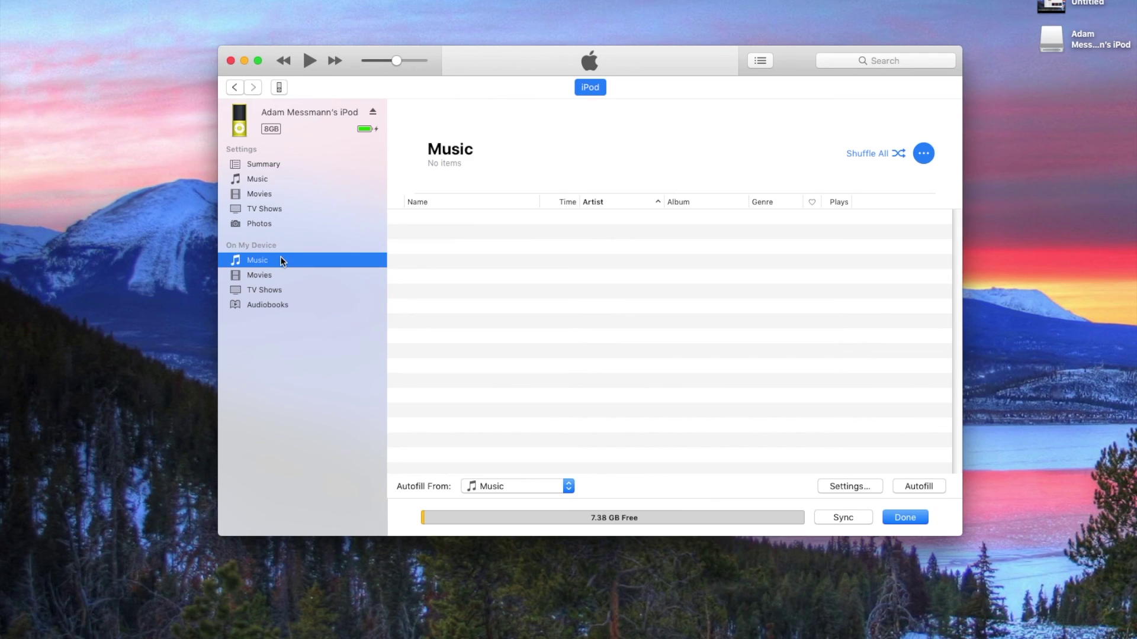
{"action": "left_click", "coordinate": [288, 165]}
Move the iTunes window aside to expose the desktop files and add the kayden audio file to the iPod's on-device music.
{"action": "left_click_drag", "start_coordinate": [786, 67], "coordinate": [744, 37]}
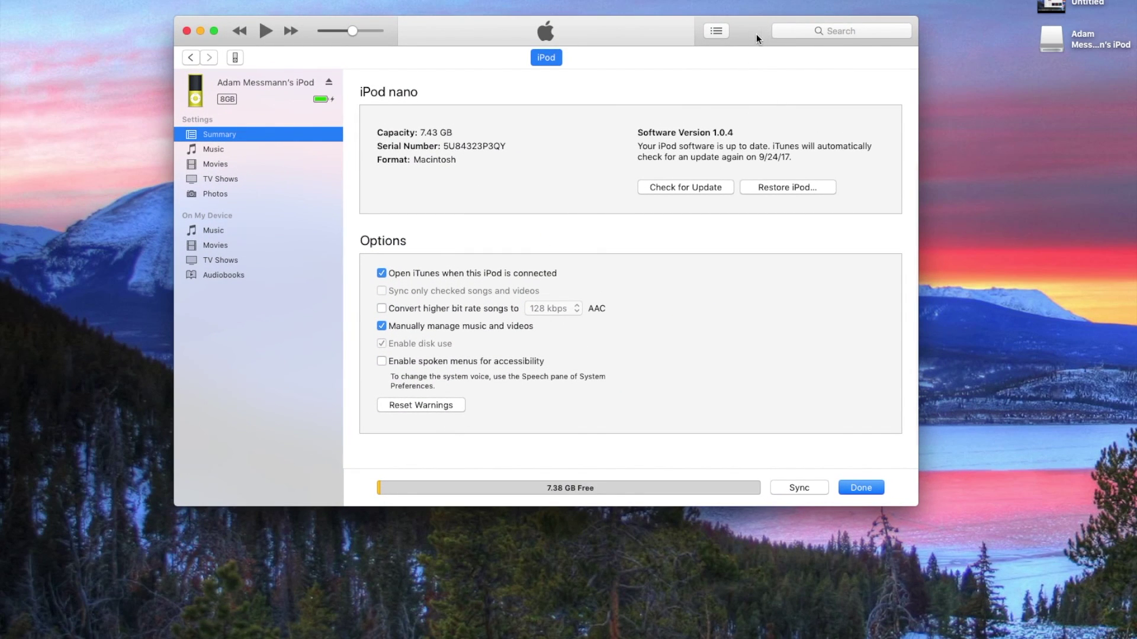
{"action": "left_click_drag", "start_coordinate": [755, 34], "coordinate": [740, 31]}
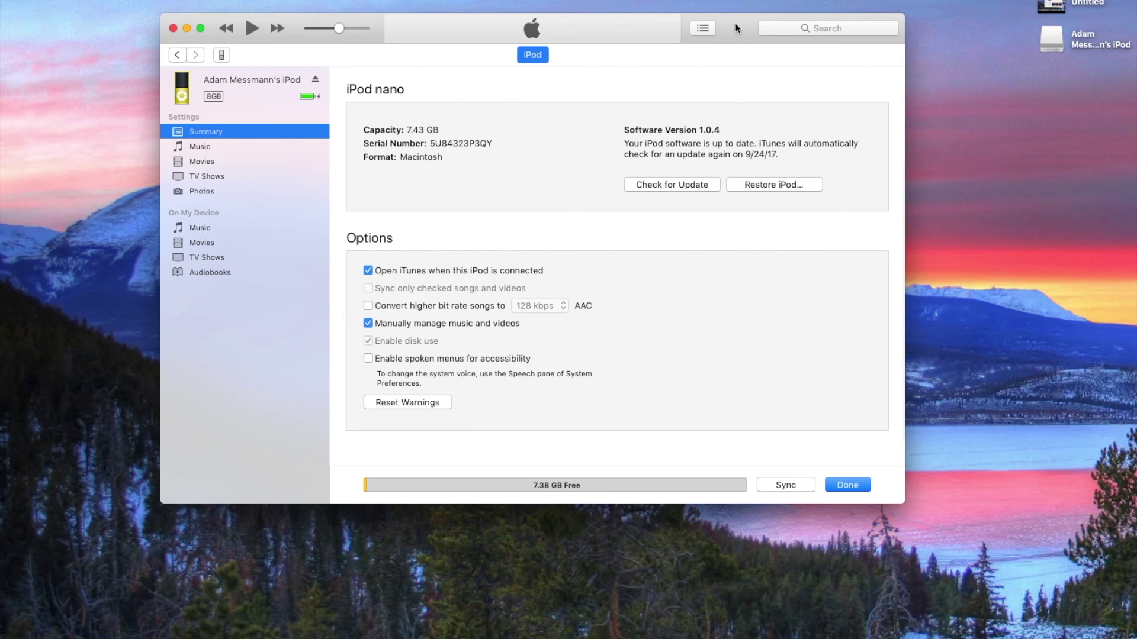
{"action": "left_click_drag", "start_coordinate": [734, 22], "coordinate": [574, 0]}
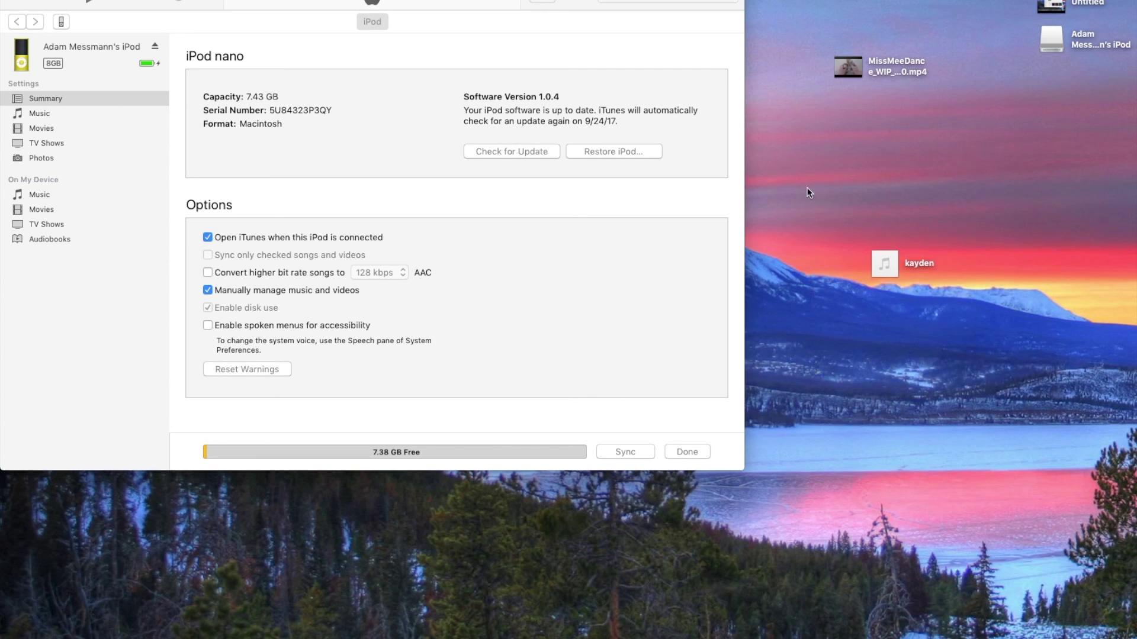
{"action": "left_click_drag", "start_coordinate": [806, 187], "coordinate": [1013, 335]}
{"action": "left_click_drag", "start_coordinate": [802, 174], "coordinate": [962, 367]}
{"action": "left_click", "coordinate": [962, 367]}
{"action": "left_click", "coordinate": [56, 198]}
{"action": "left_click", "coordinate": [52, 197]}
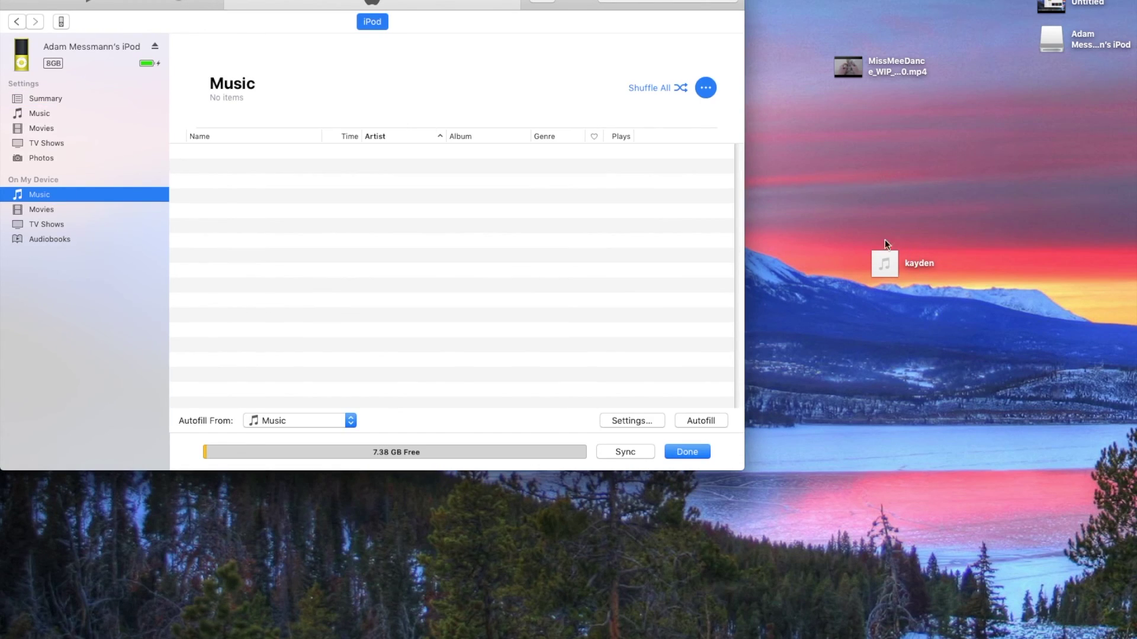
{"action": "left_click_drag", "start_coordinate": [884, 263], "coordinate": [339, 288]}
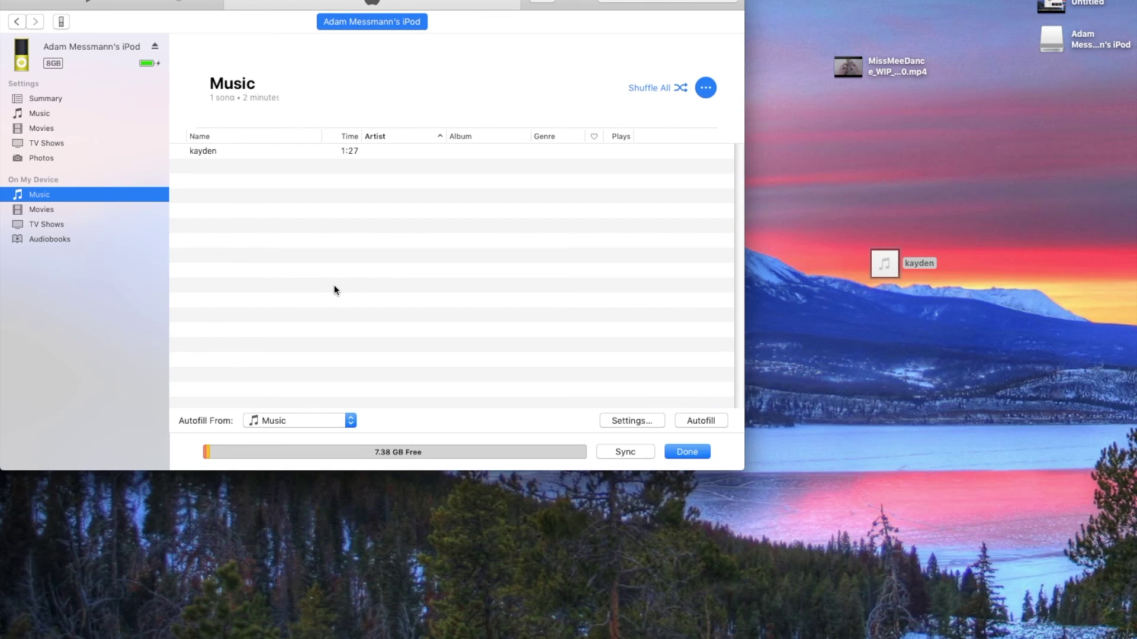
Add the Electronic Dubstep image as album artwork in the kayden song's info and save the change.
{"action": "left_click", "coordinate": [218, 151]}
{"action": "left_click", "coordinate": [223, 152]}
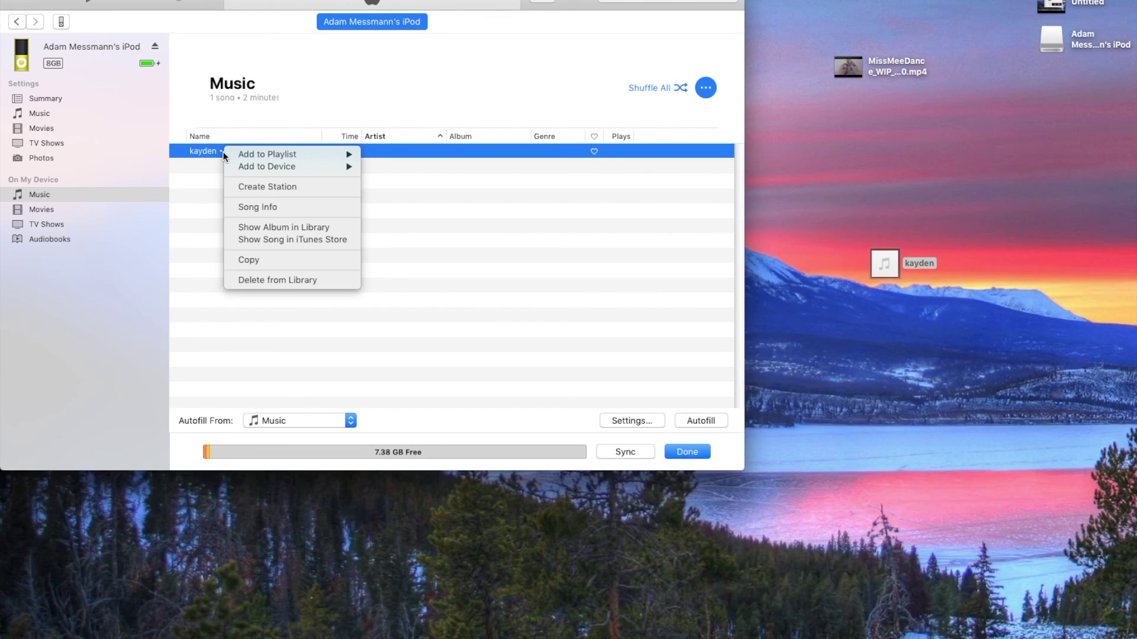
{"action": "left_click", "coordinate": [258, 206]}
{"action": "left_click", "coordinate": [496, 178]}
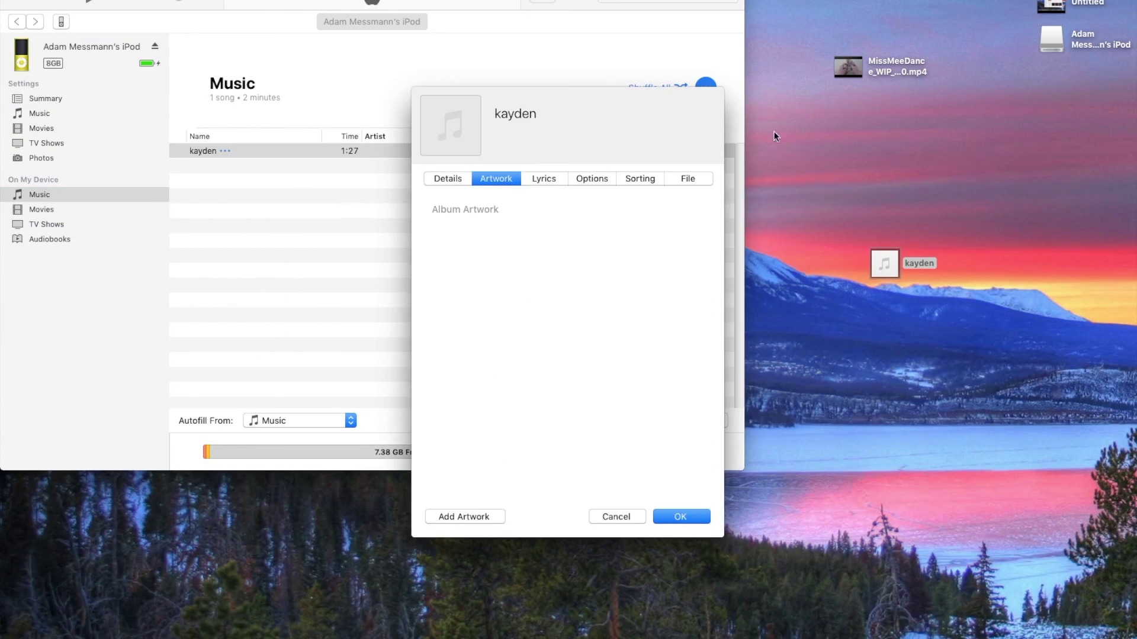
{"action": "left_click_drag", "start_coordinate": [884, 263], "coordinate": [594, 376]}
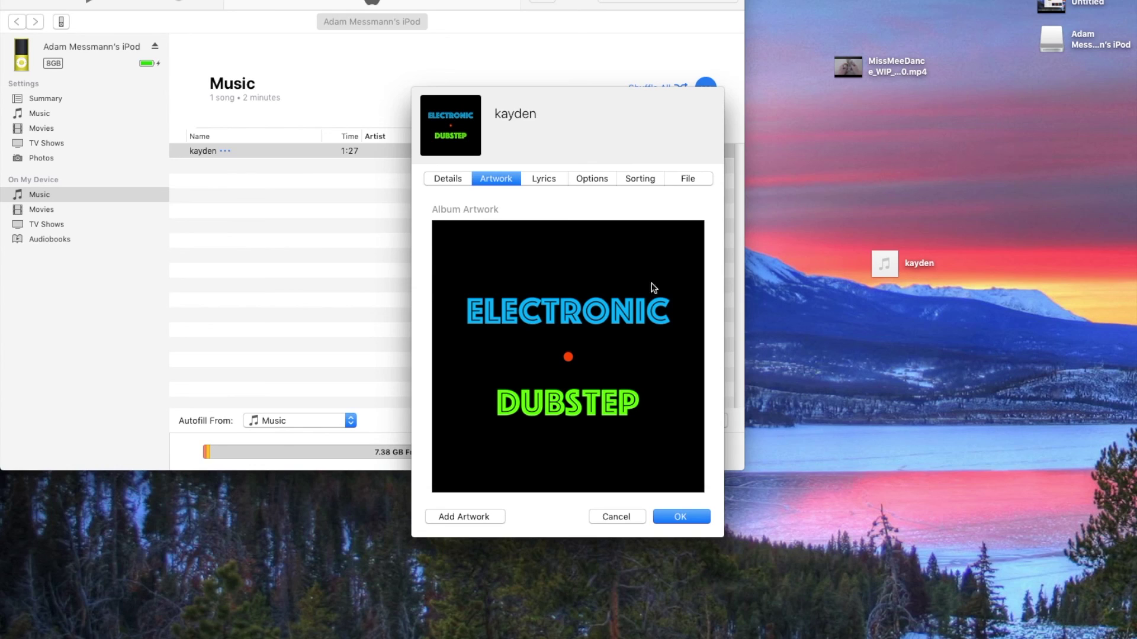
{"action": "left_click", "coordinate": [694, 517]}
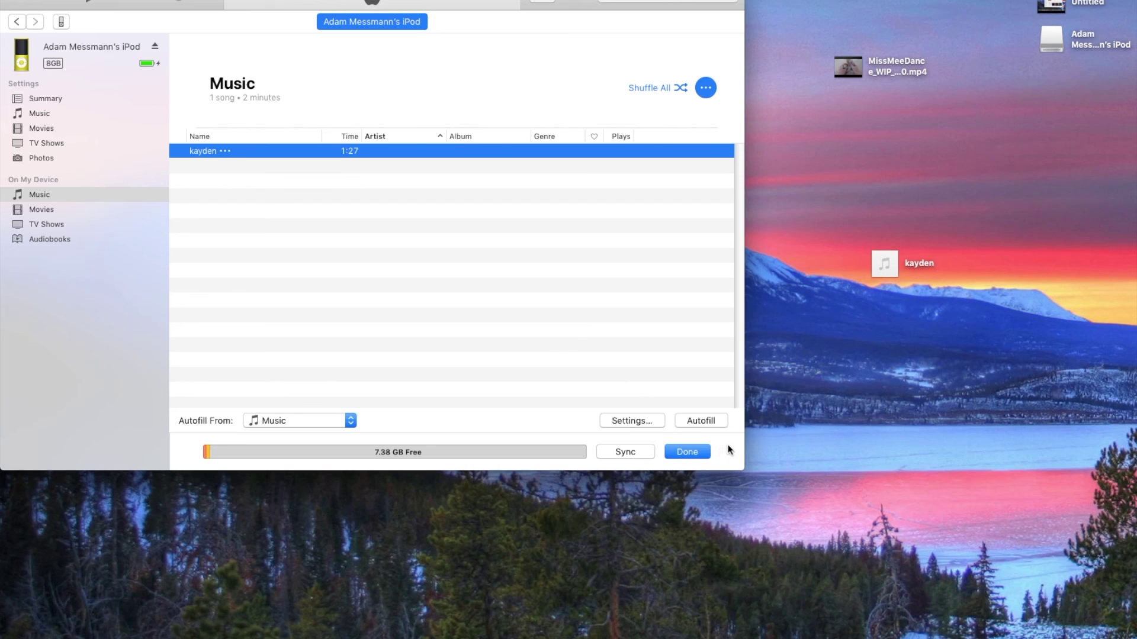
Move the iTunes window back into full view and leave the iPod's device view for the music library.
{"action": "left_click_drag", "start_coordinate": [564, 8], "coordinate": [603, 74]}
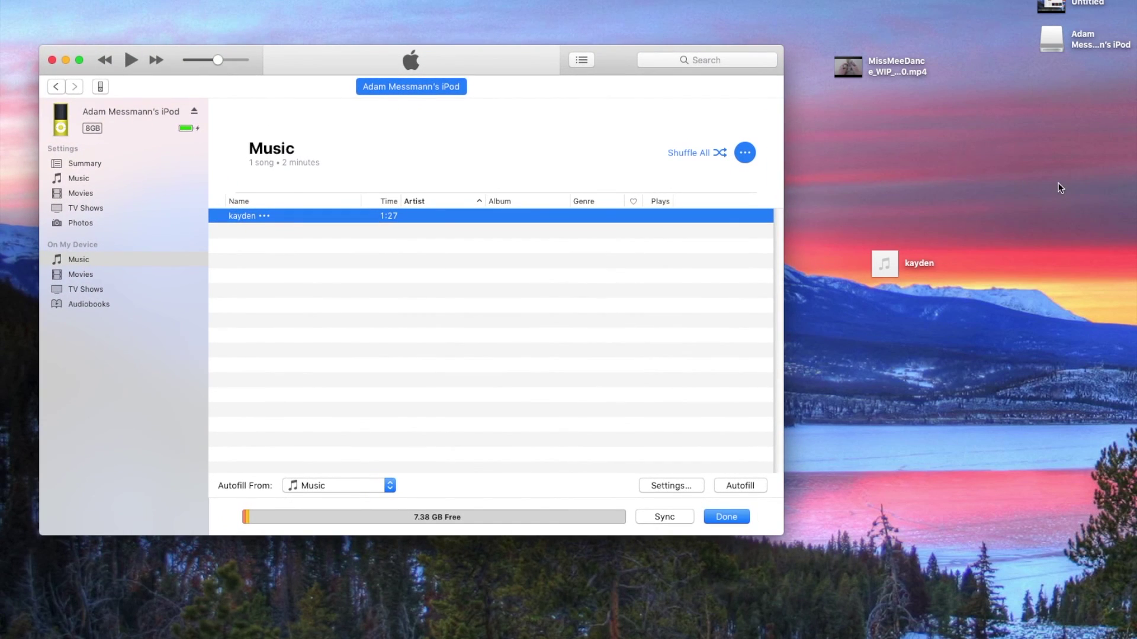
{"action": "left_click", "coordinate": [1058, 183]}
{"action": "left_click", "coordinate": [663, 295]}
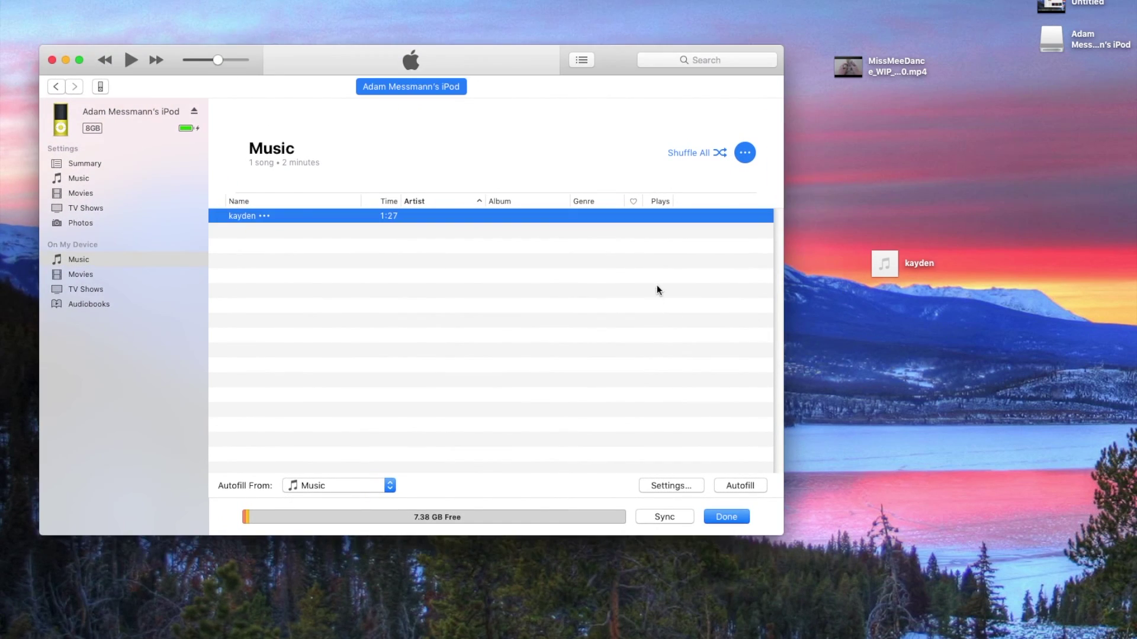
{"action": "left_click", "coordinate": [733, 513]}
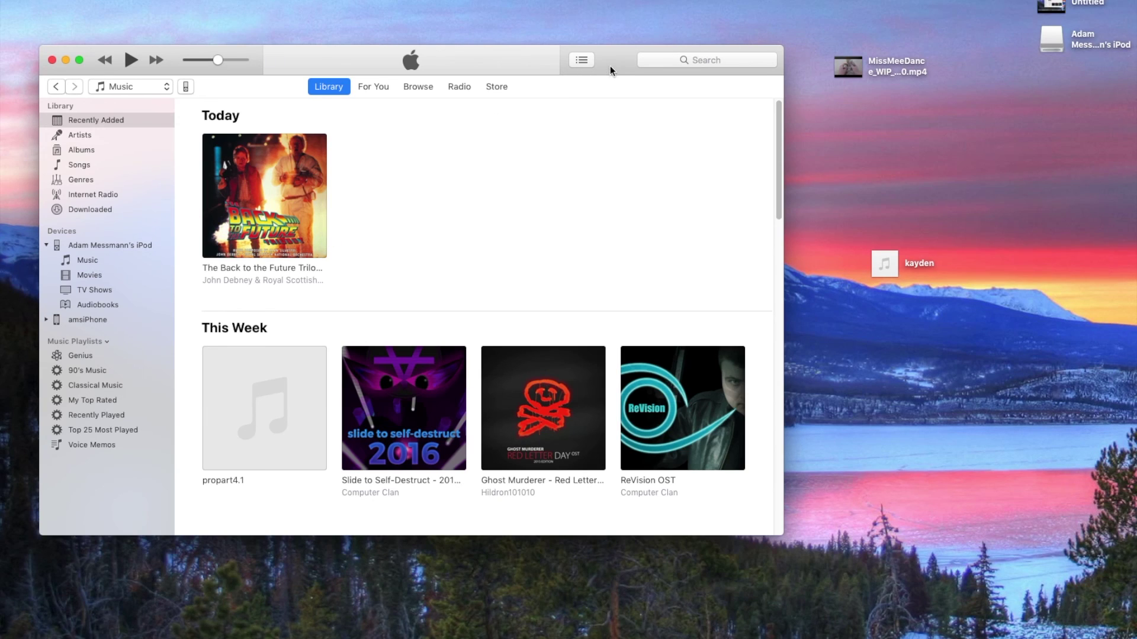
{"action": "left_click_drag", "start_coordinate": [610, 67], "coordinate": [615, 55]}
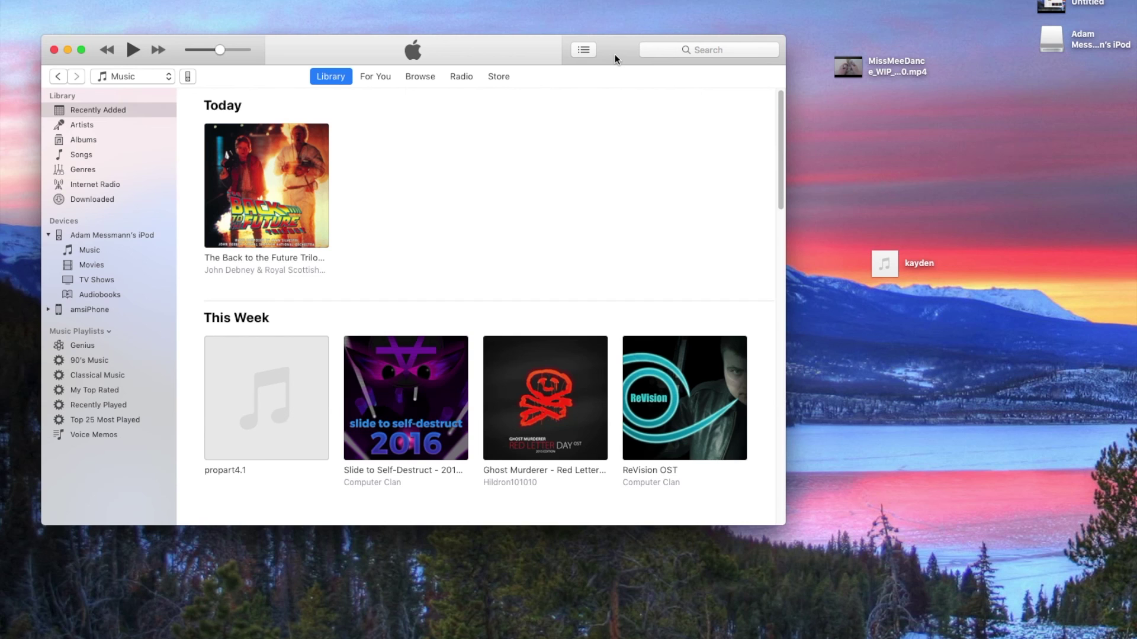